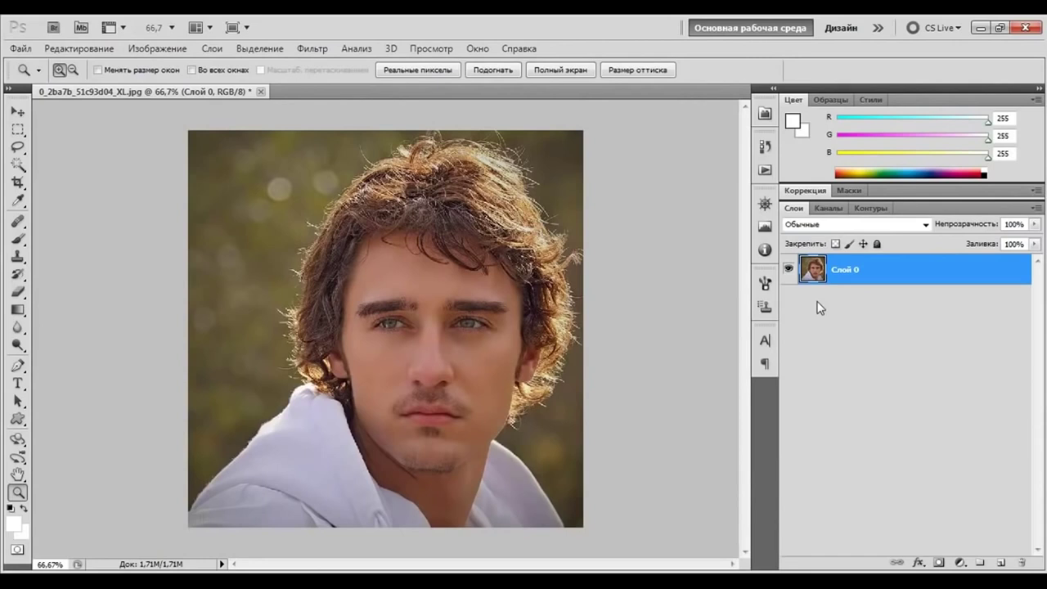
Duplicate Слой 0 with Ctrl+J to create Слой 0 копия above it
key("ctrl+j")
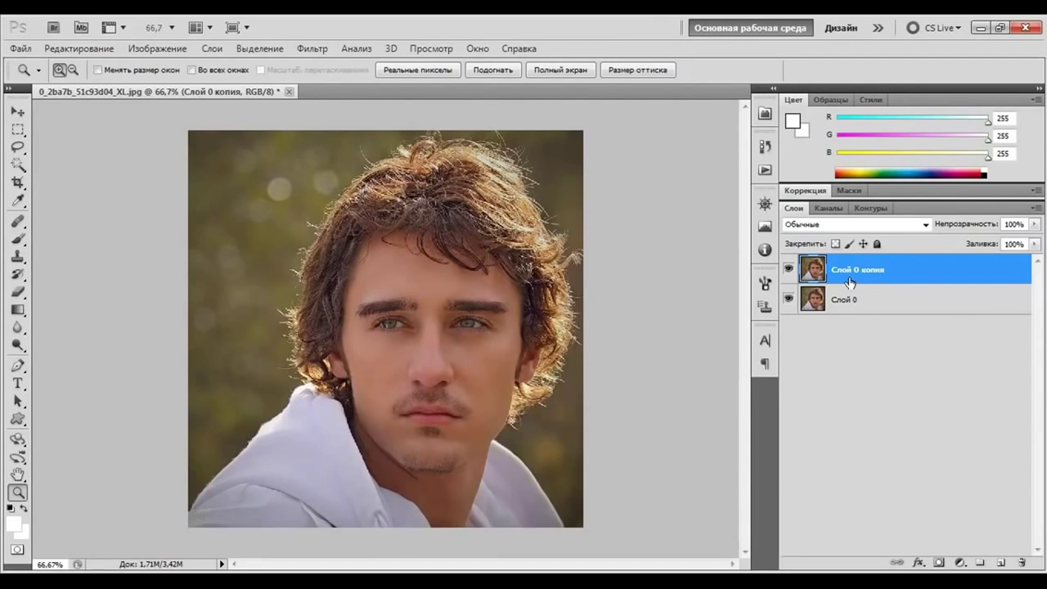
Add a Levels adjustment layer (Уровни 1) with Auto correction above the photo copy
left_click(959, 563)
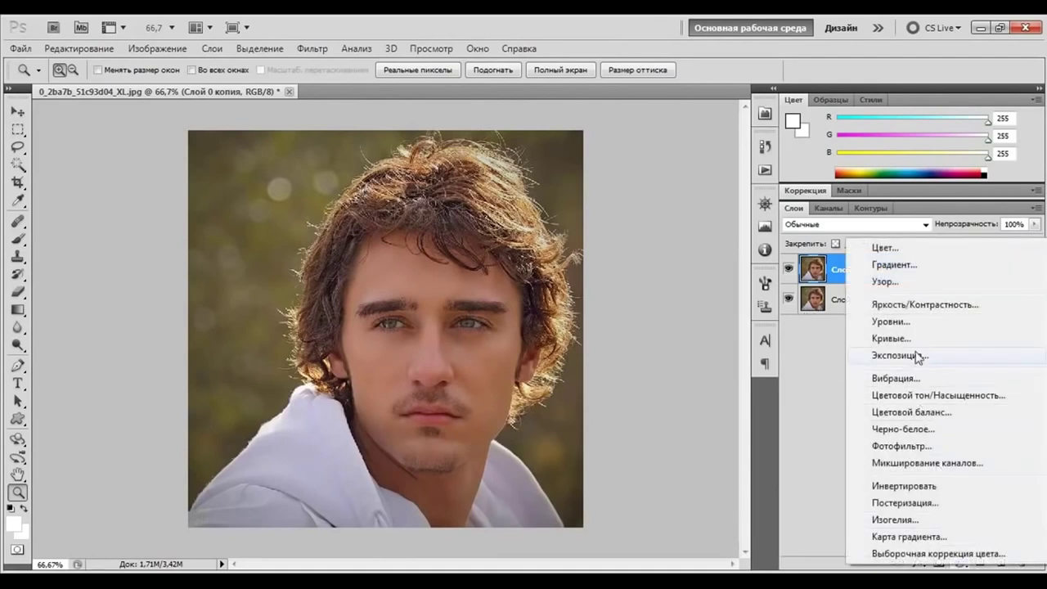
left_click(891, 321)
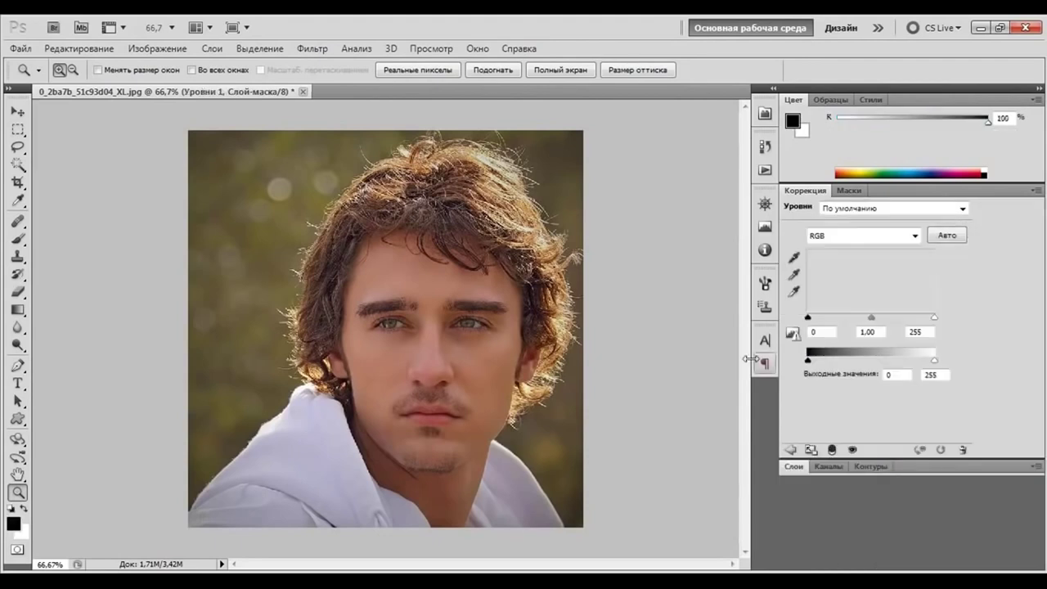
left_click(948, 236)
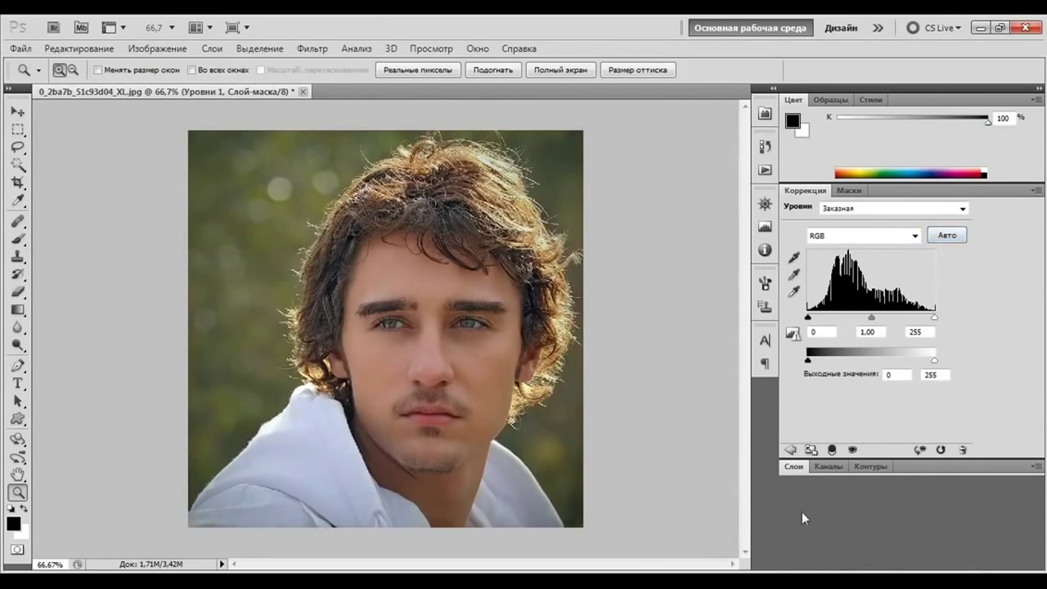
left_click(792, 467)
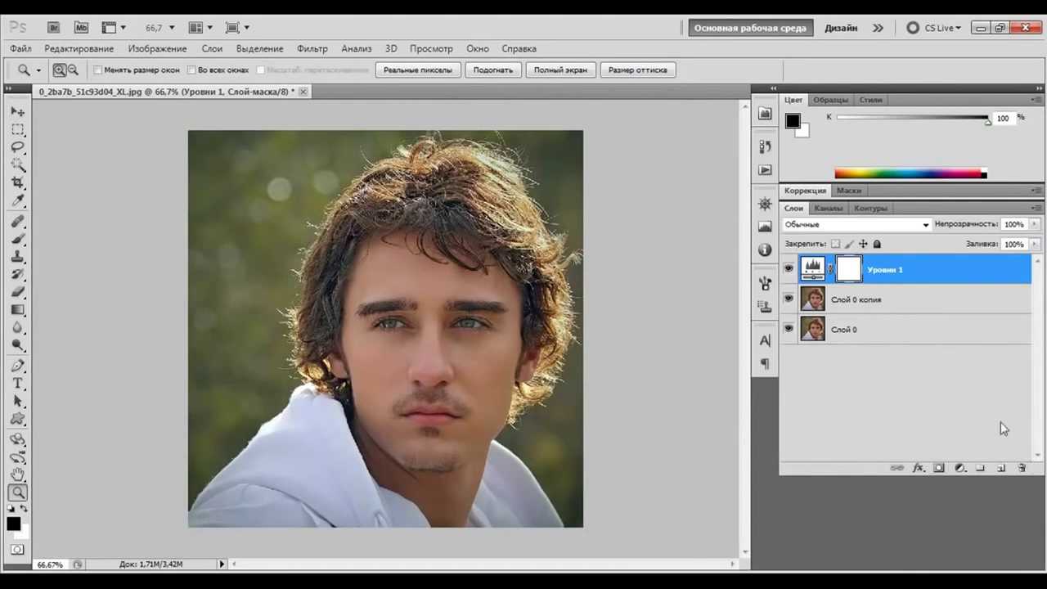
left_click(959, 468)
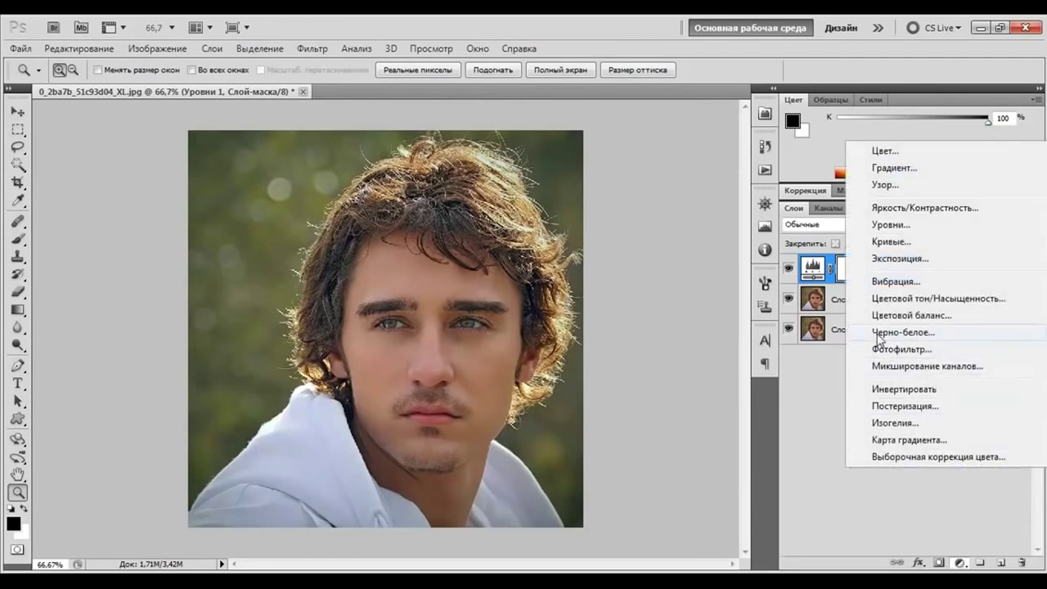
Add a Black & White adjustment layer (Черно-белое 1) with Auto settings
left_click(885, 333)
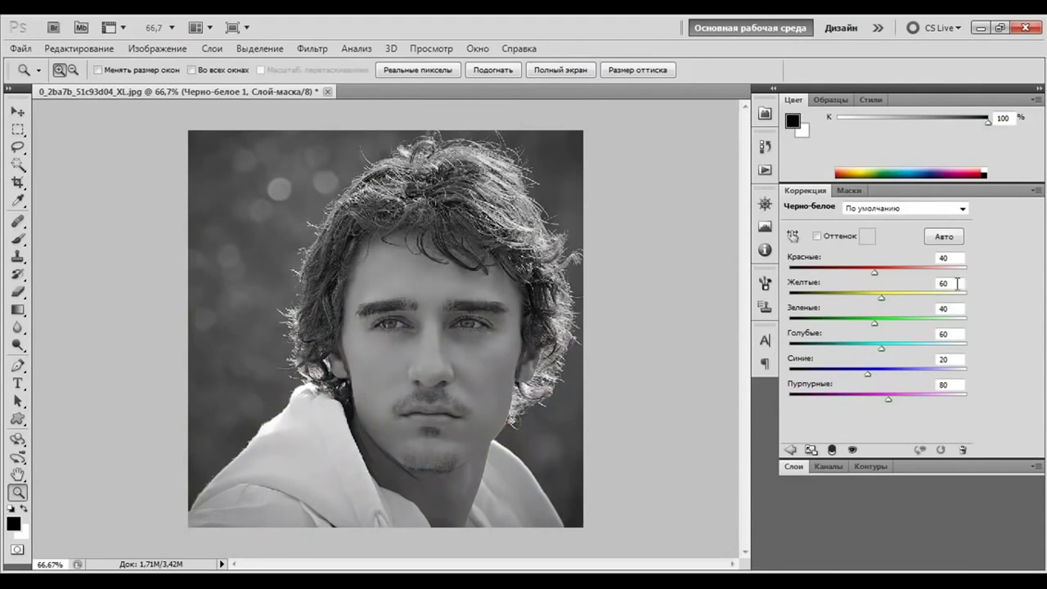
left_click(942, 237)
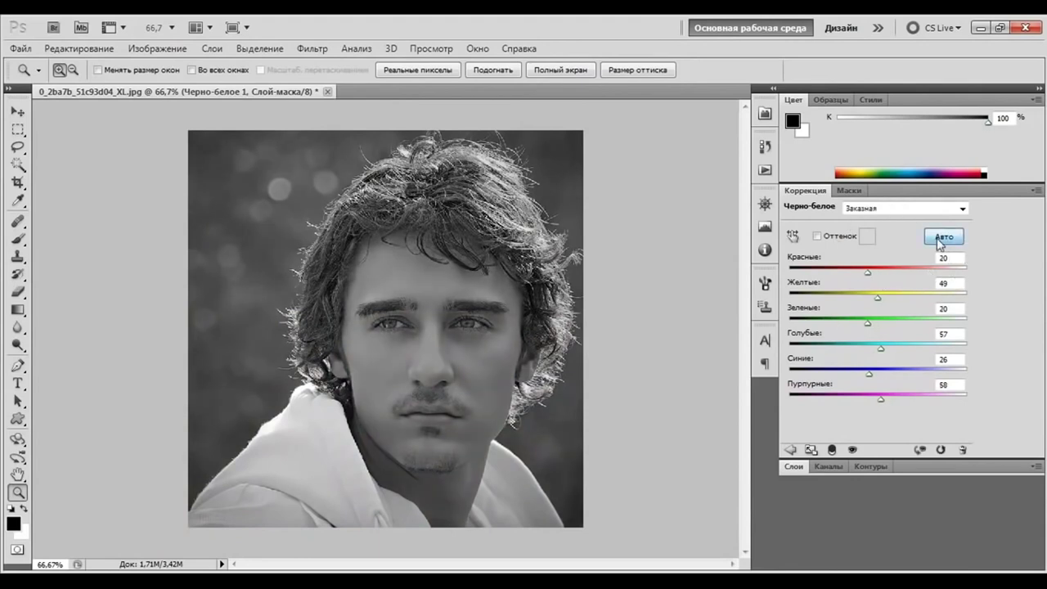
left_click(793, 467)
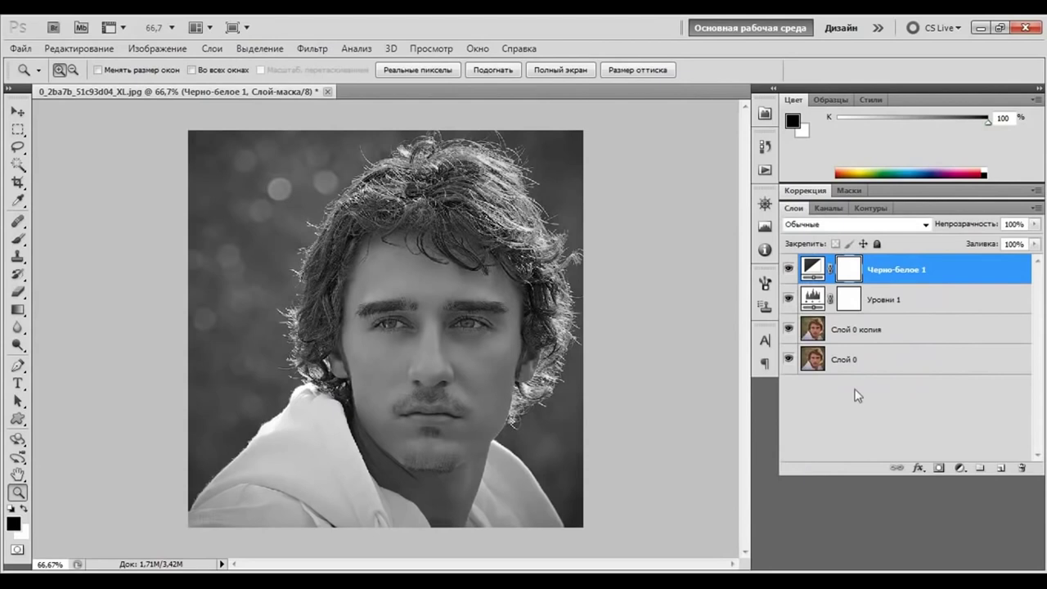
Blend Черно-белое 1 as Мягкий свет (Soft Light) at 80% opacity
left_click(927, 225)
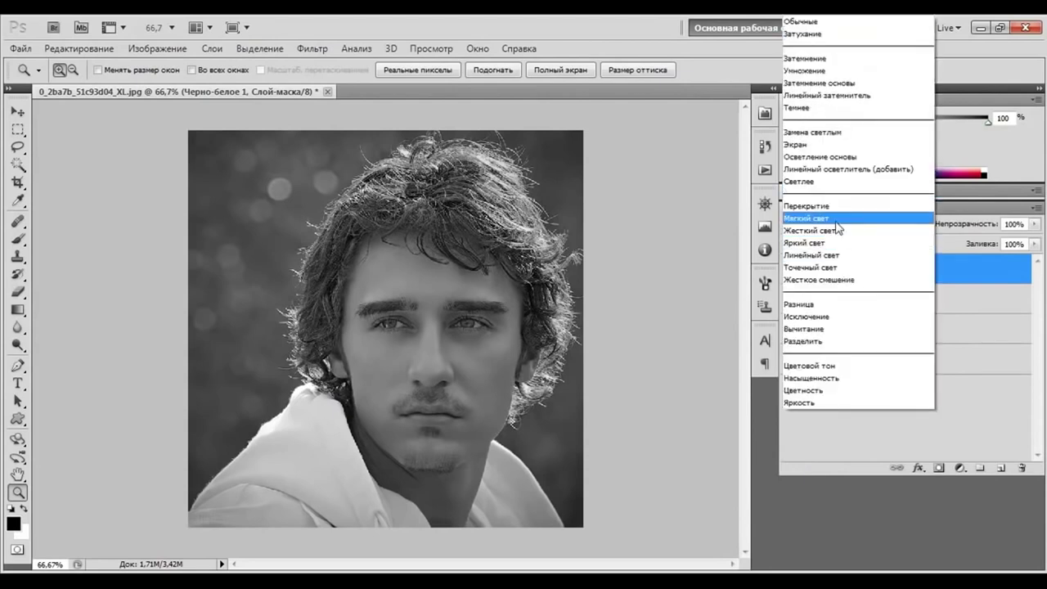
left_click(832, 229)
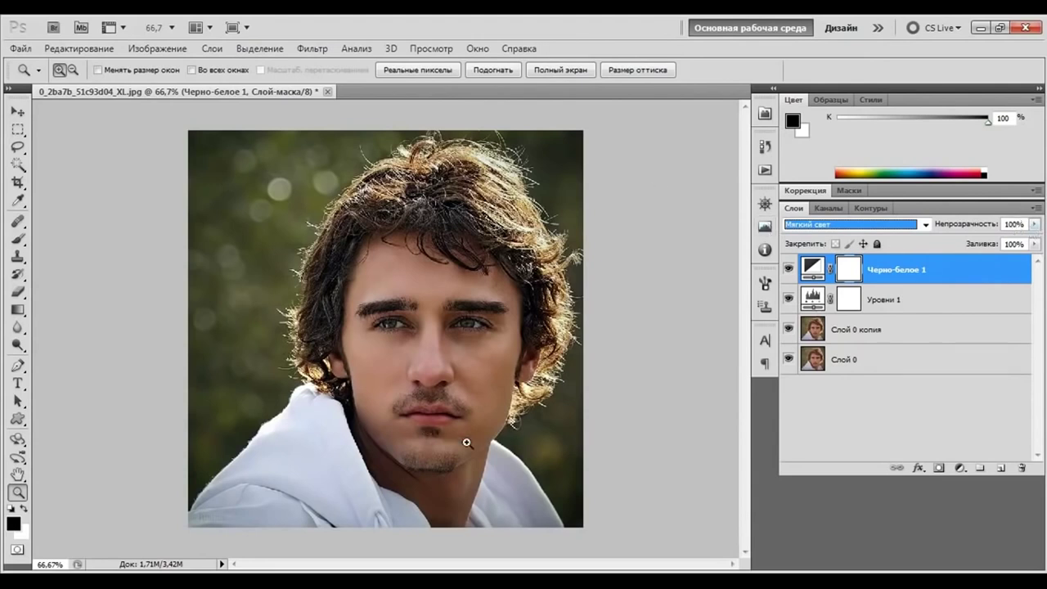
left_click(1011, 224)
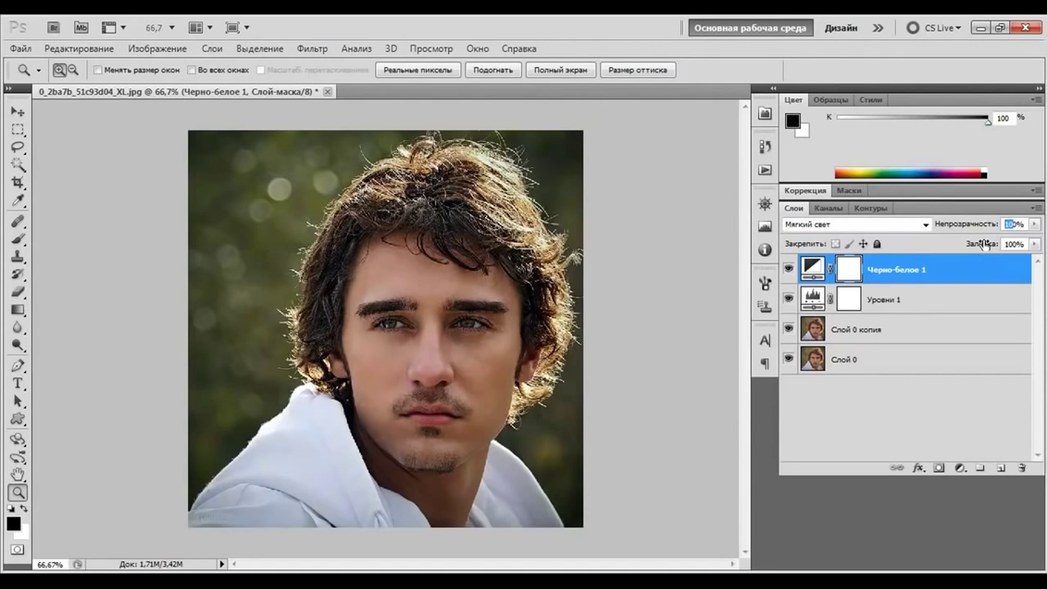
type("8")
left_click(890, 281)
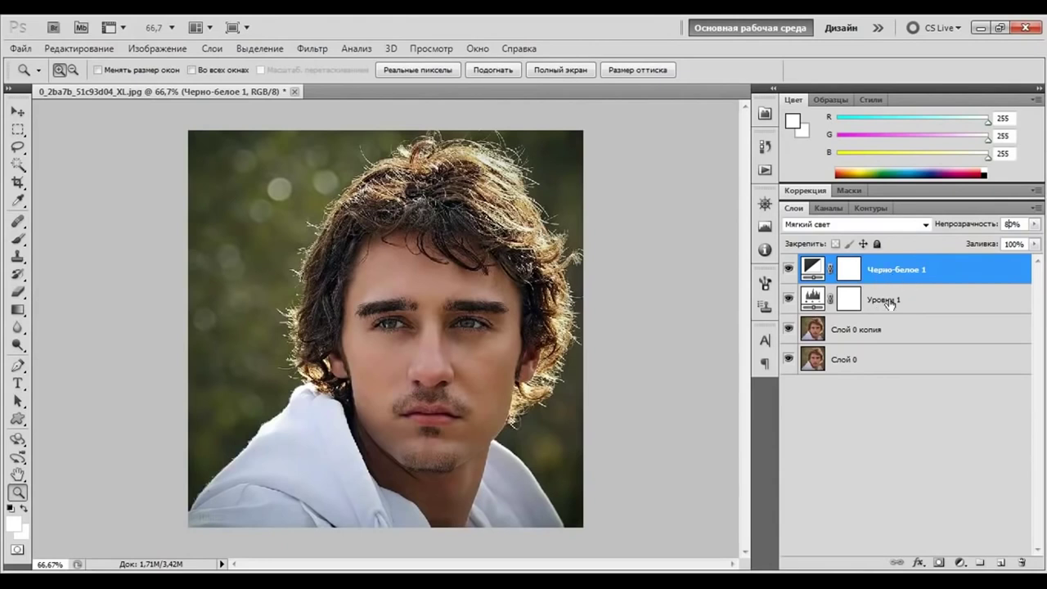
Add a Curves layer (Кривые 1) and flatten its Green channel, white point down to 127
left_click(959, 563)
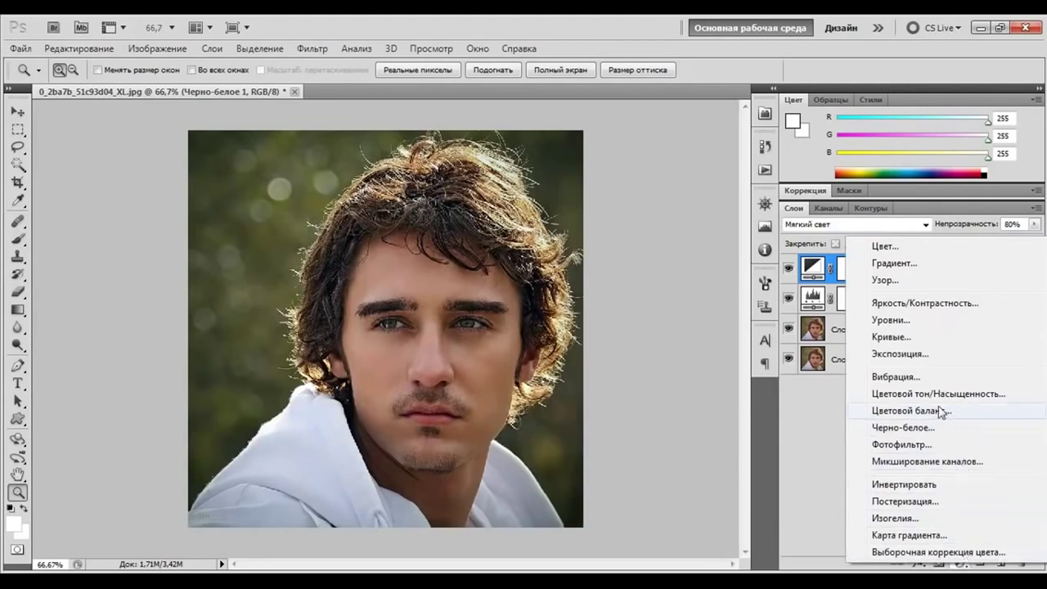
left_click(905, 338)
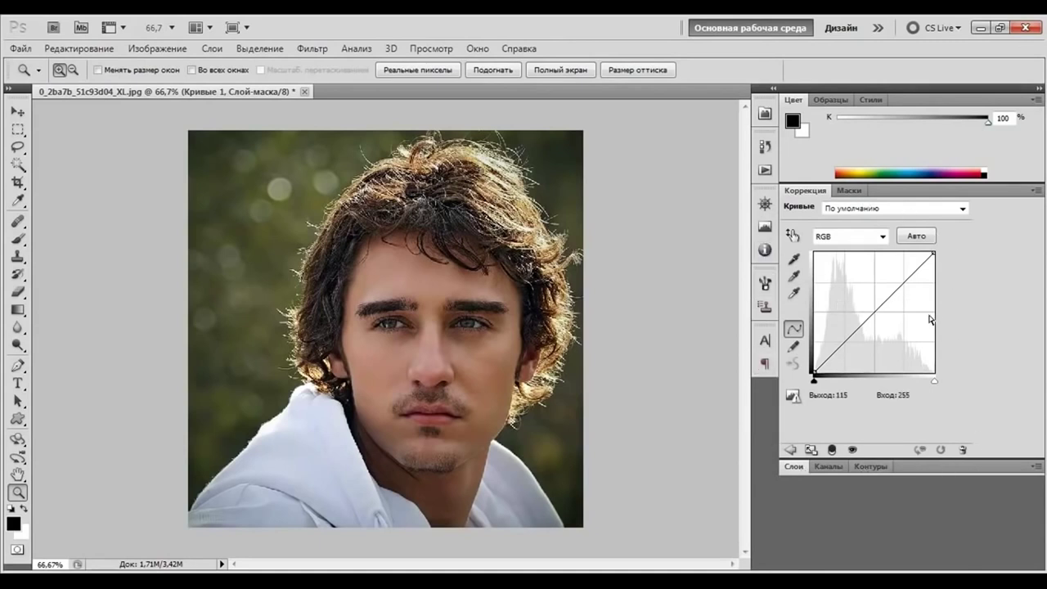
left_click(882, 237)
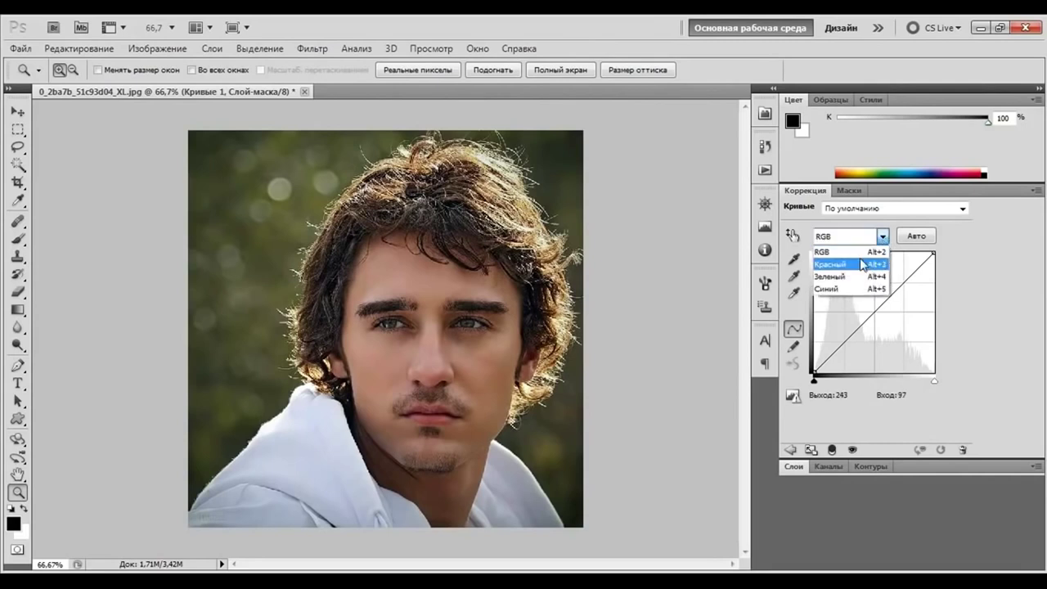
left_click(843, 279)
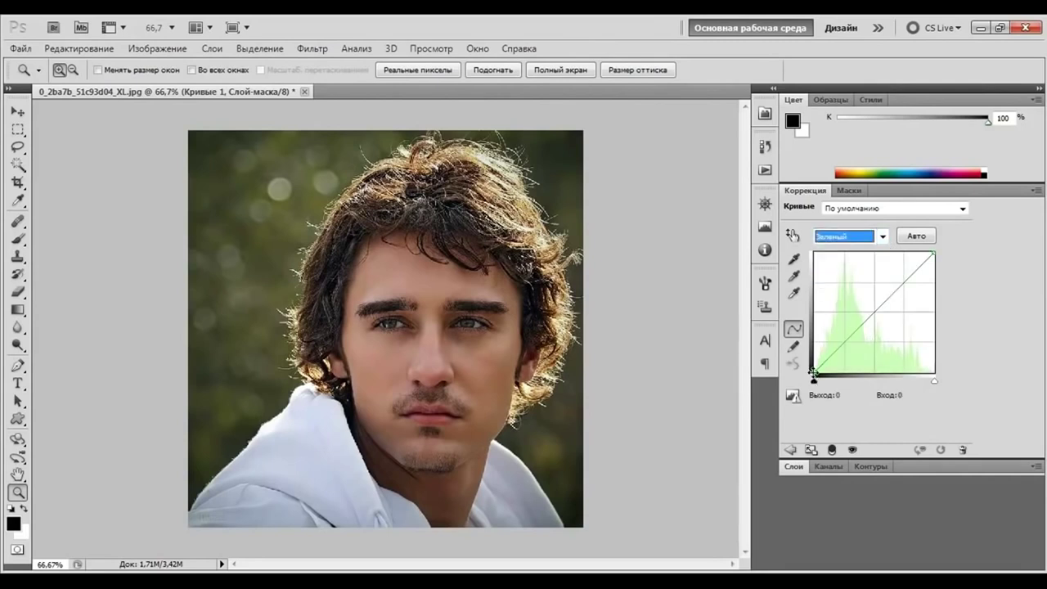
left_click_drag(813, 374, 813, 312)
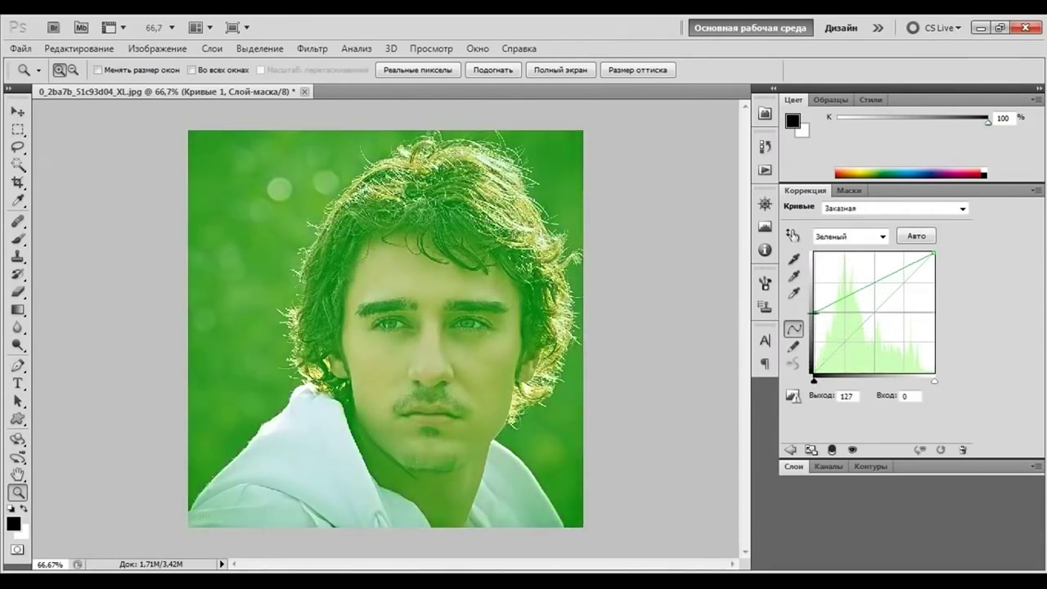
left_click(933, 254)
left_click_drag(933, 255, 935, 311)
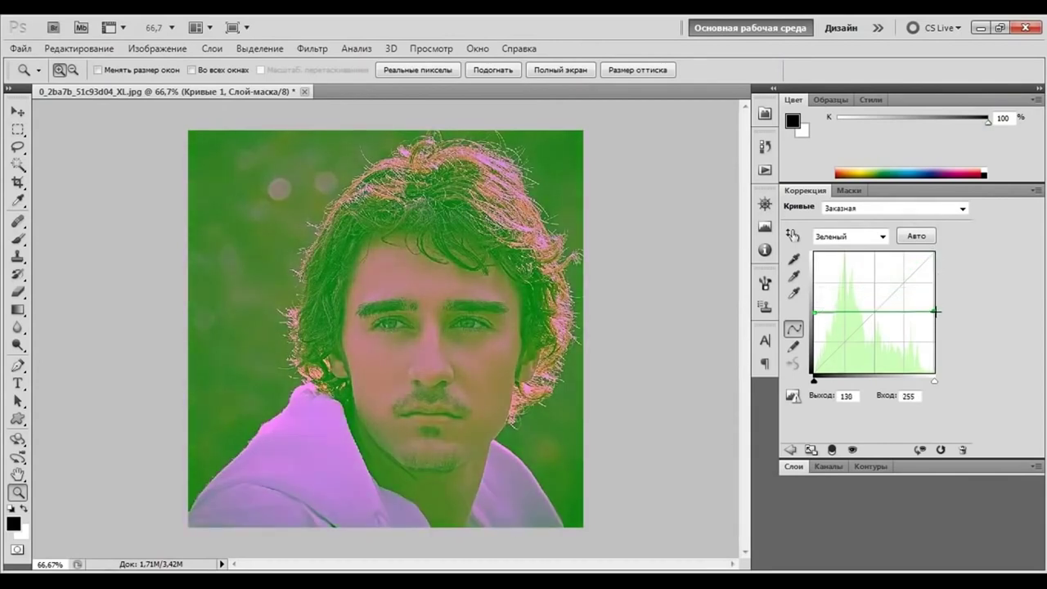
left_click_drag(936, 311, 935, 314)
Invert the Blue channel curve, turning the portrait blue and orange
left_click(882, 237)
left_click(857, 287)
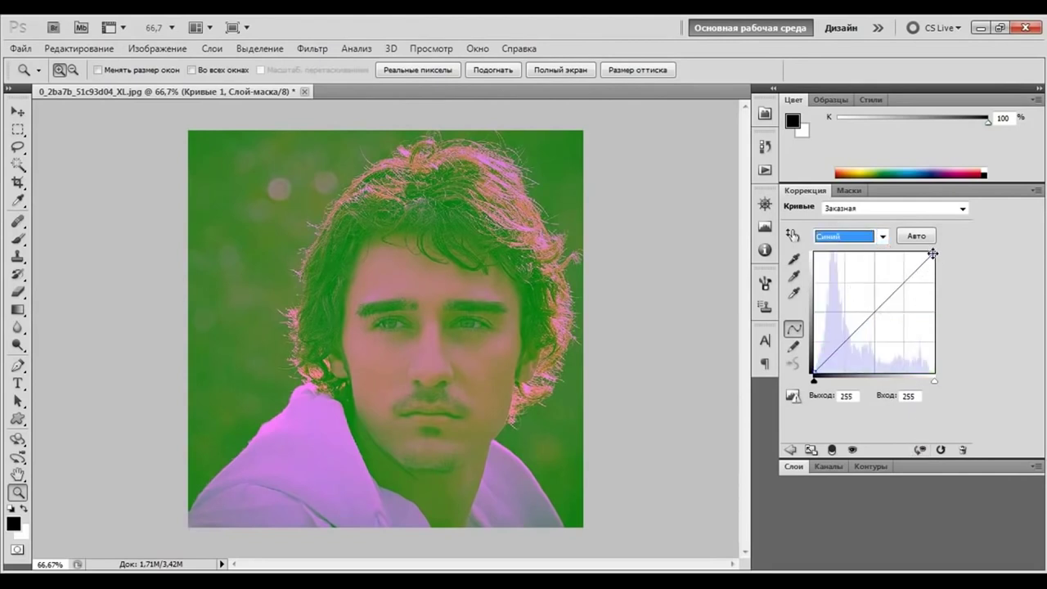
left_click_drag(932, 254, 934, 373)
left_click_drag(814, 374, 815, 252)
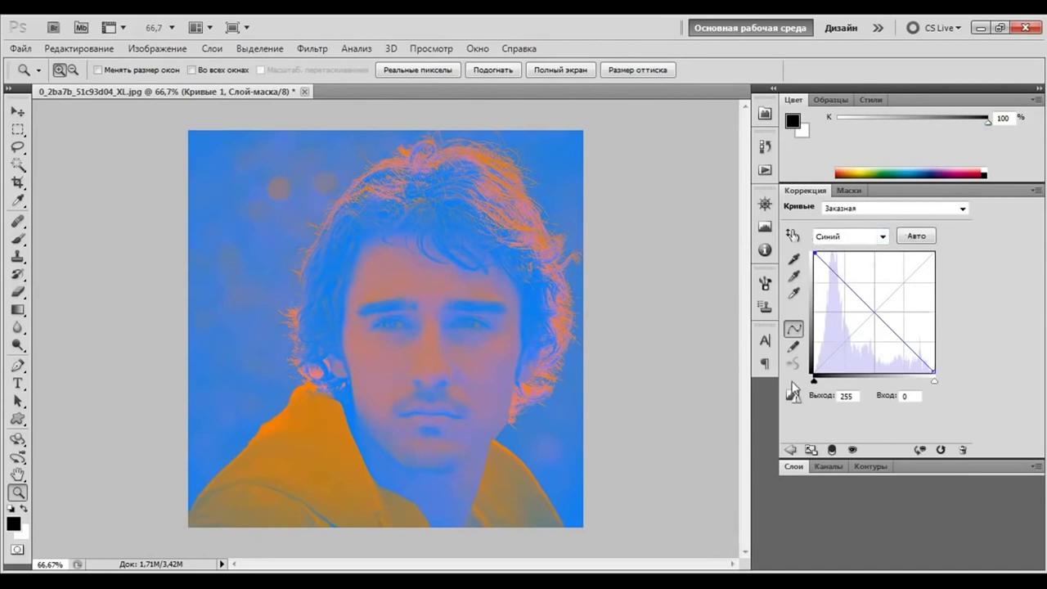
left_click(800, 465)
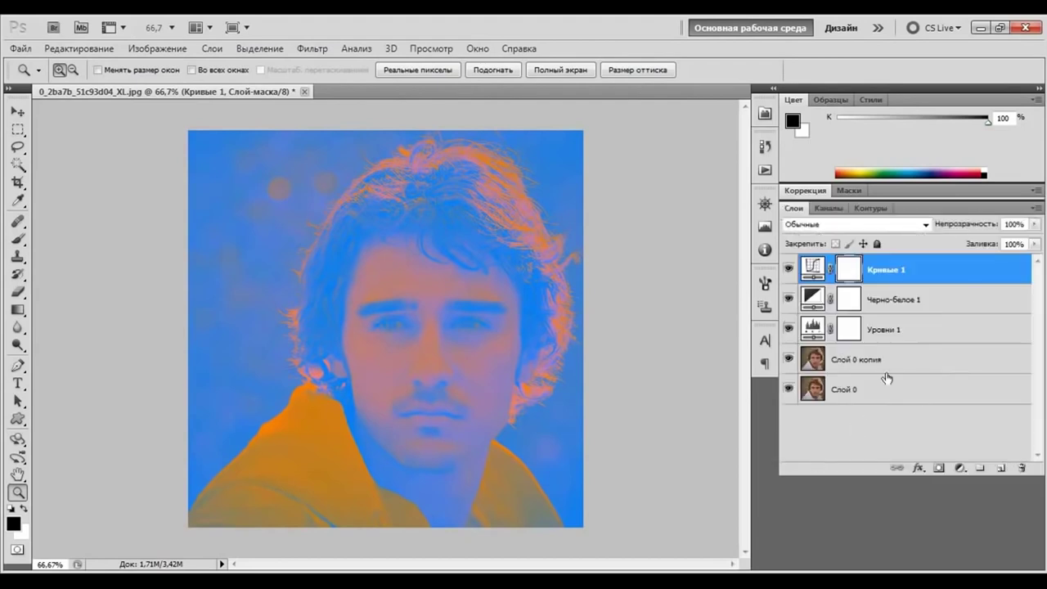
Blend Кривые 1 as Мягкий свет and lower its opacity to 80%
left_click(925, 224)
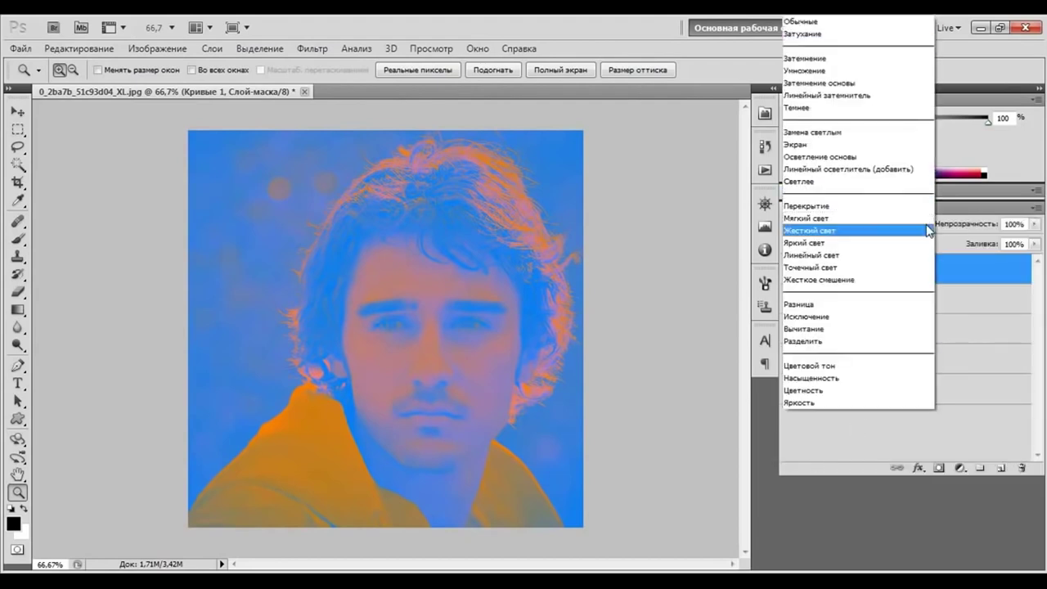
left_click(814, 225)
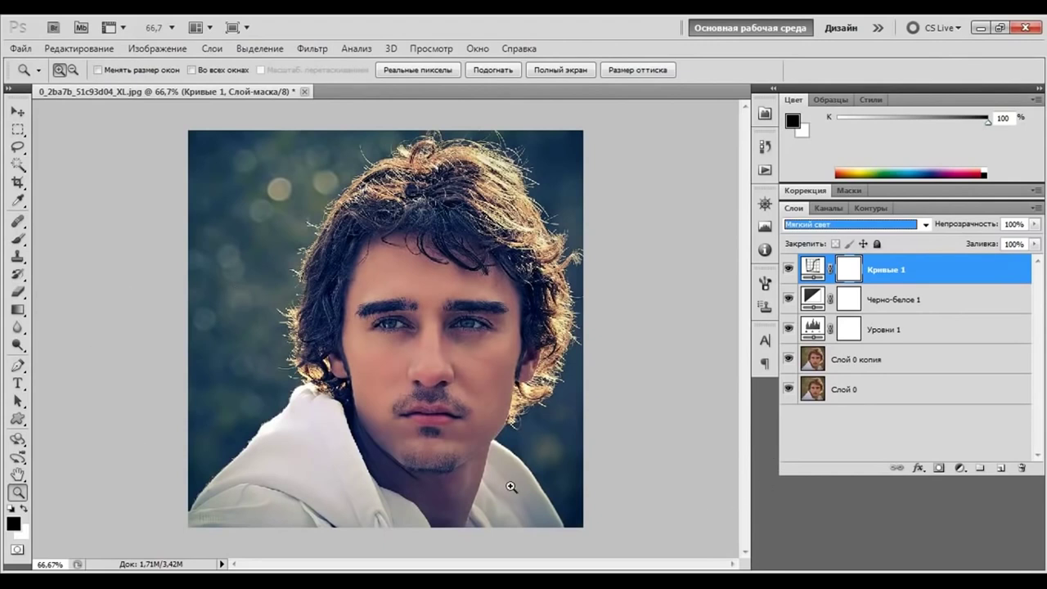
left_click(1004, 223)
type("50")
key("Return")
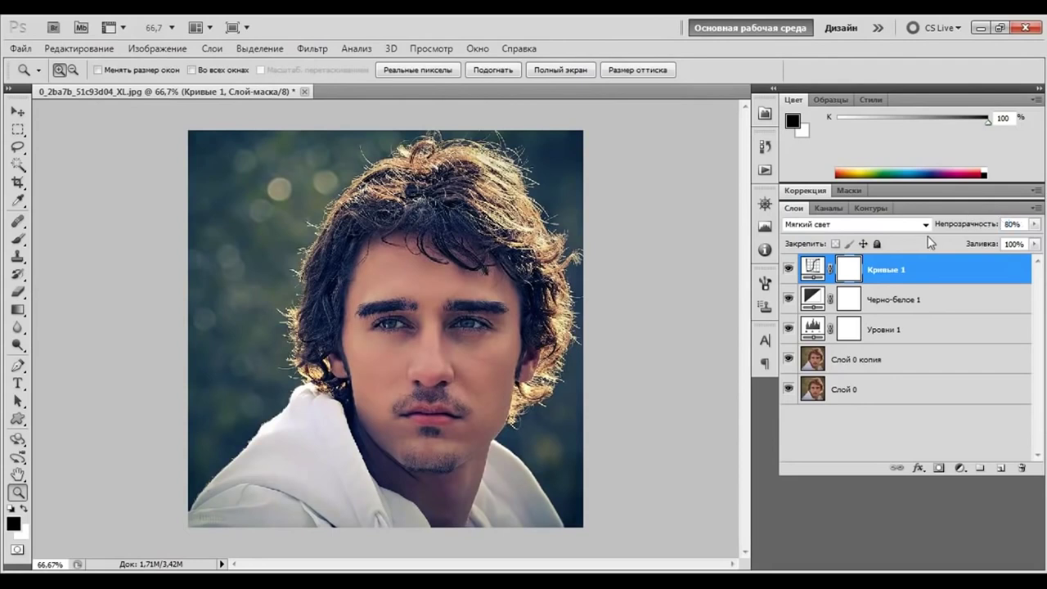
Compare Перекрытие, Экран and Жесткий свет blending on Кривые 1, settling on Перекрытие
left_click(853, 225)
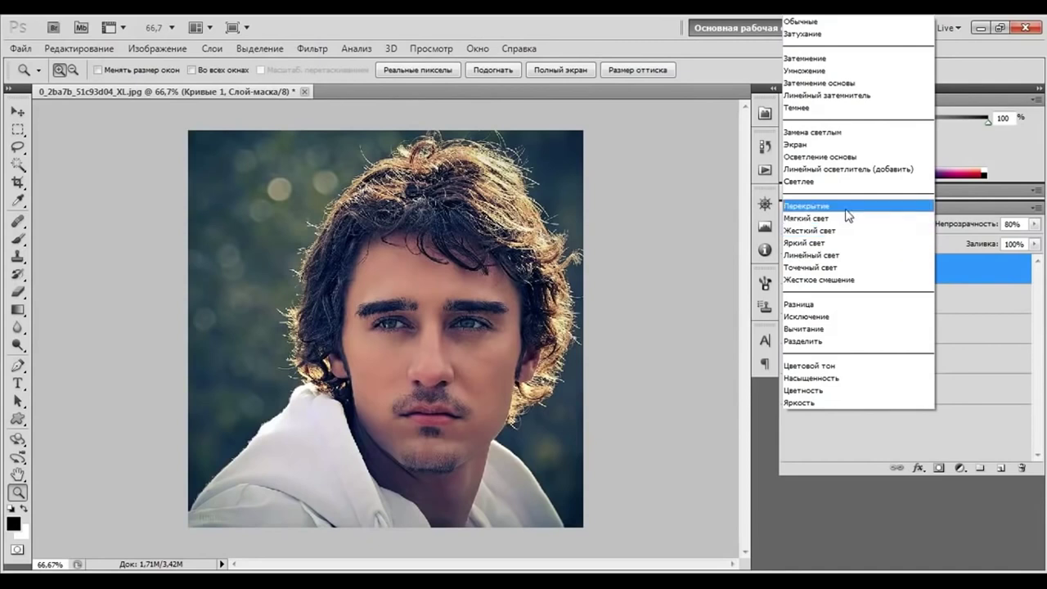
left_click(841, 206)
left_click(909, 229)
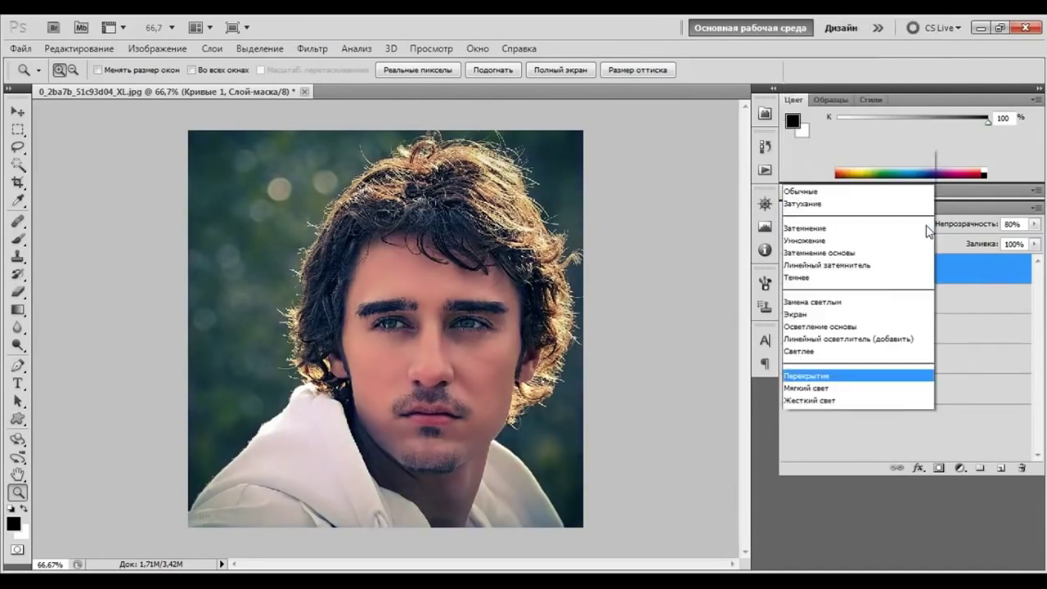
left_click(817, 145)
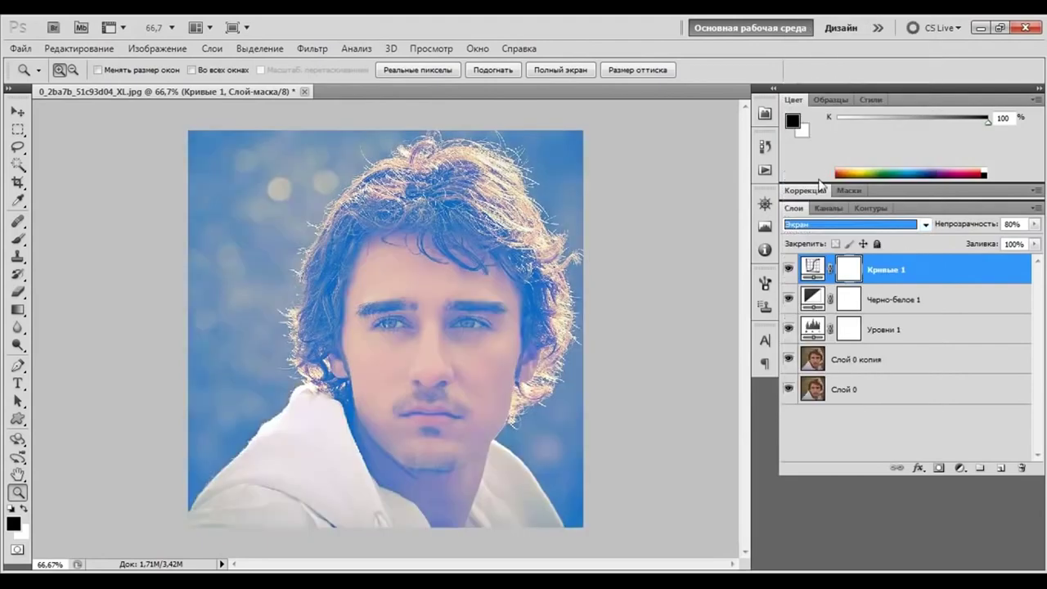
left_click(925, 225)
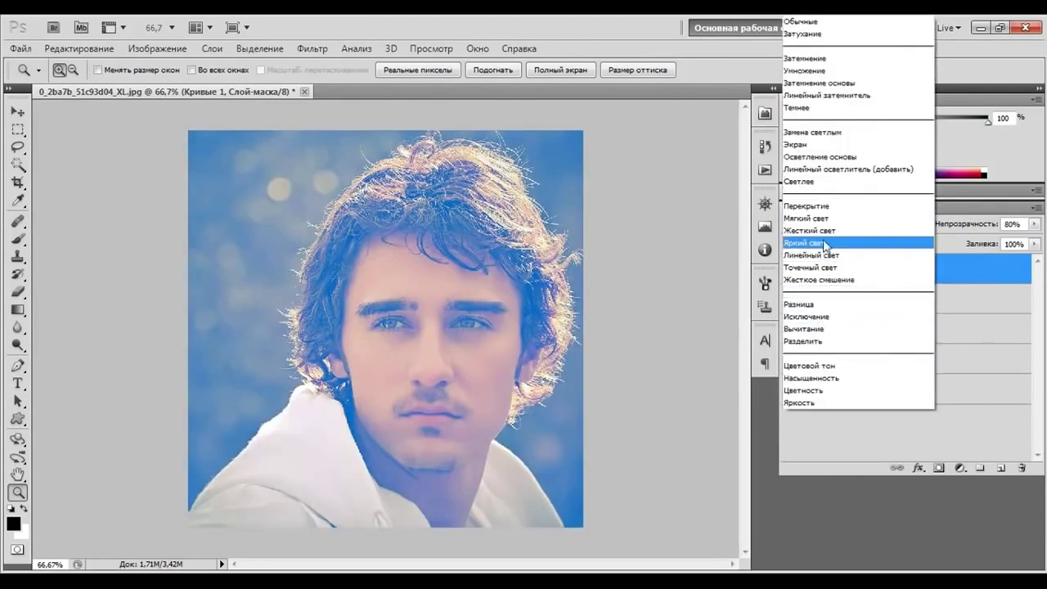
left_click(823, 230)
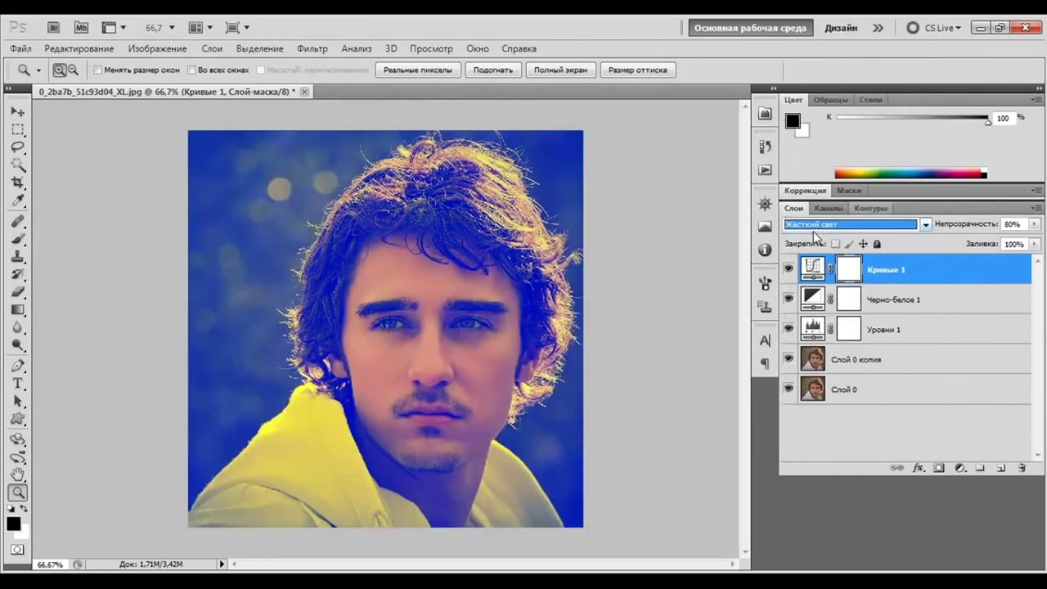
left_click(923, 224)
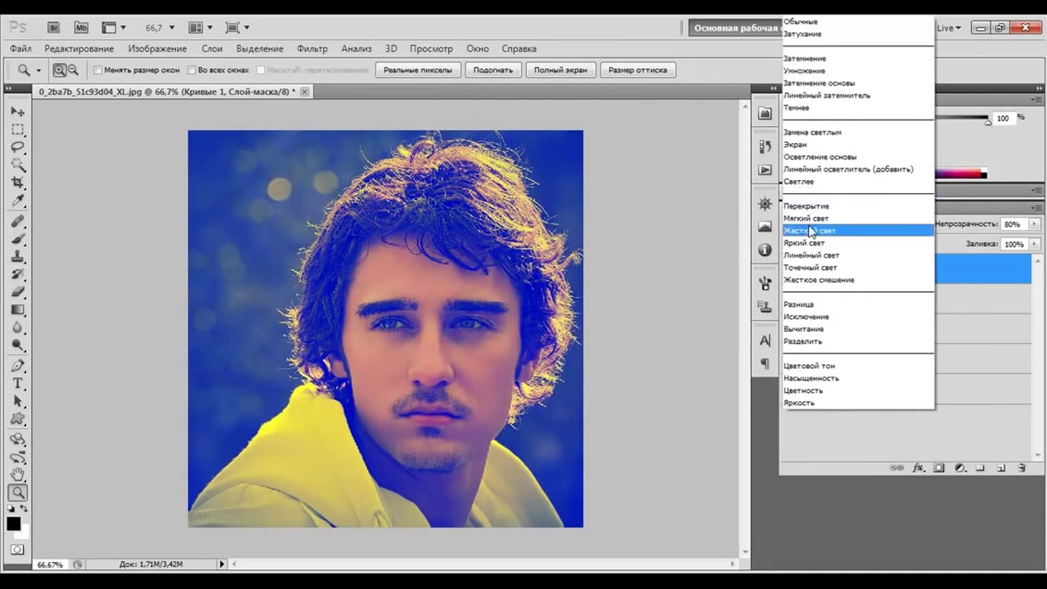
left_click(823, 211)
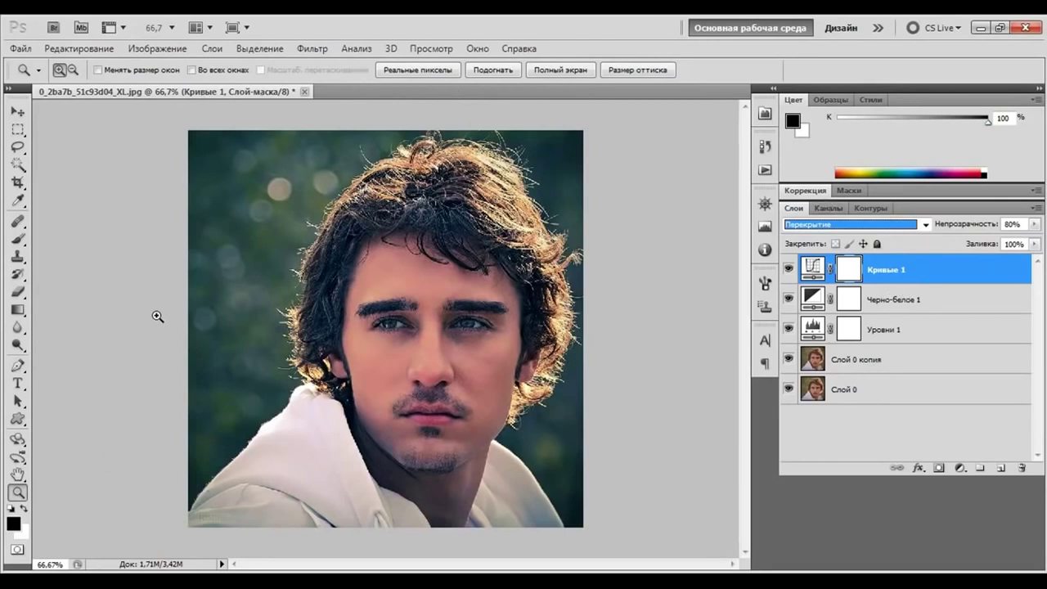
left_click(875, 361)
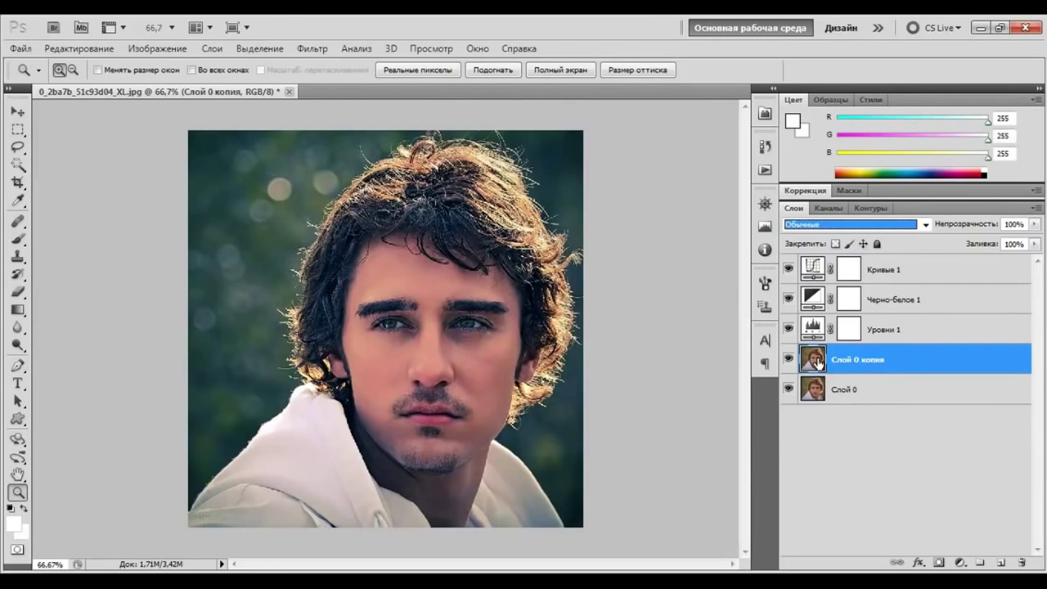
Apply a Lens Correction vignette of -38 with midpoint +36 to Слой 0 копия
left_click(311, 48)
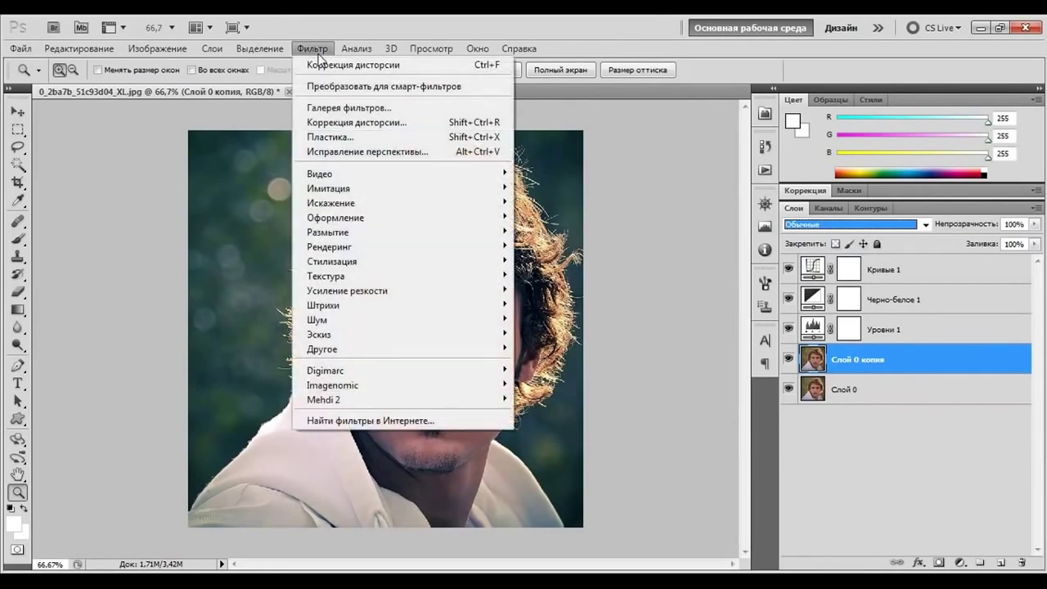
left_click(318, 124)
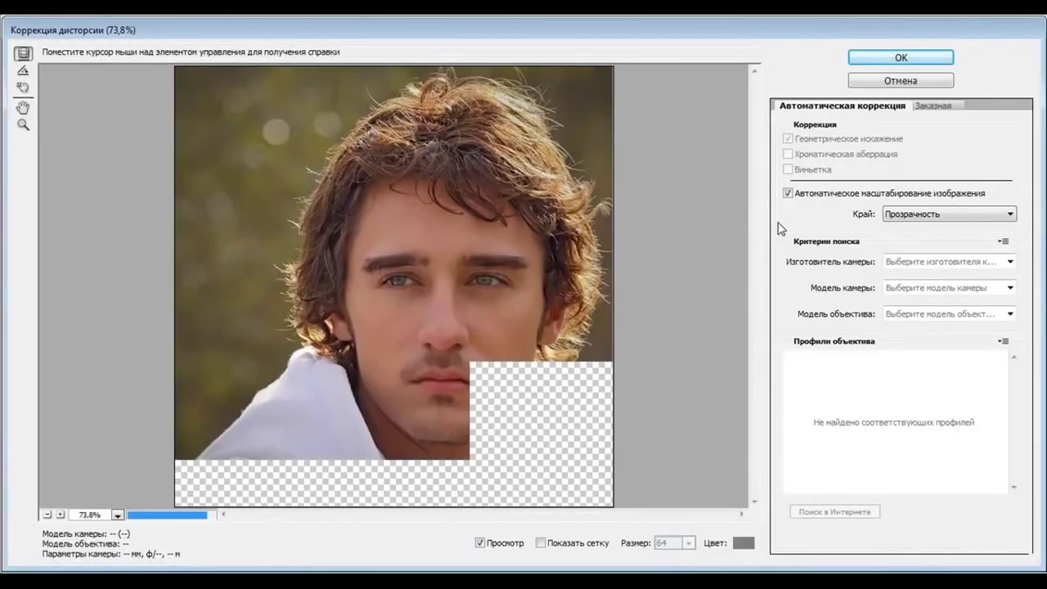
left_click(937, 107)
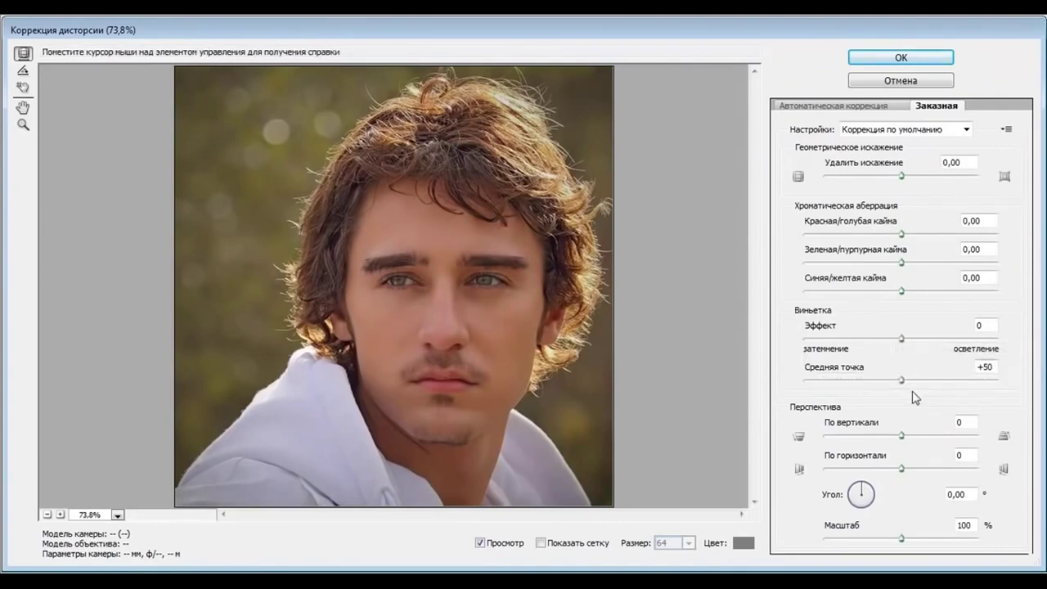
left_click_drag(902, 381, 875, 381)
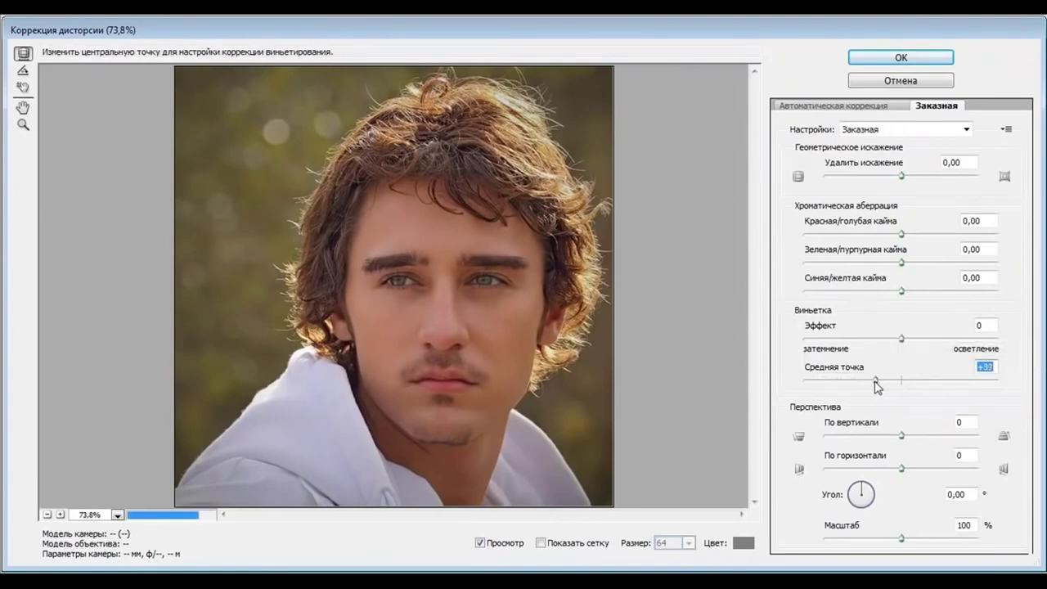
left_click(903, 340)
left_click_drag(903, 341, 865, 340)
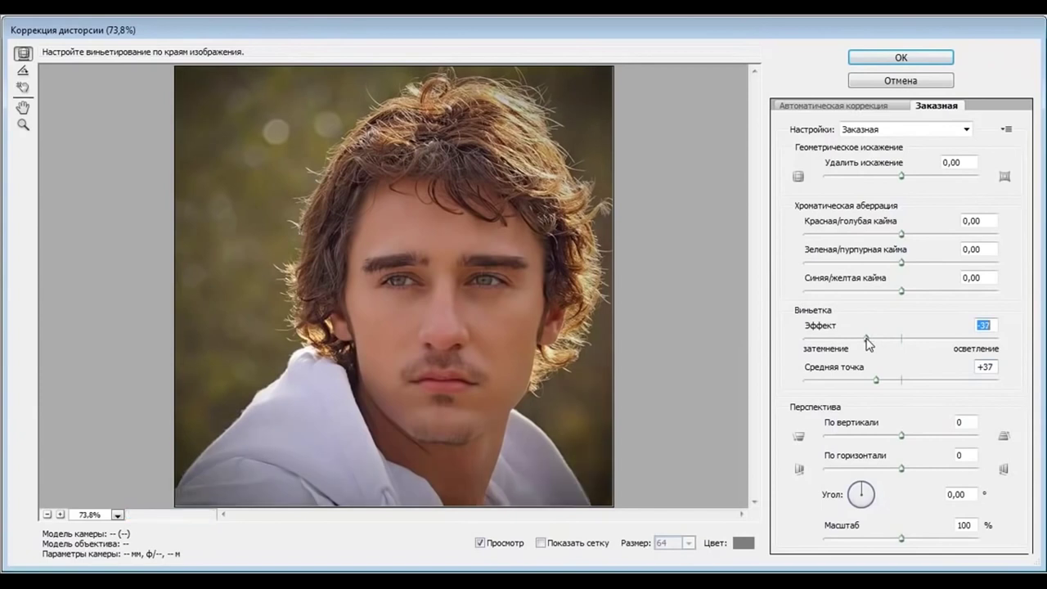
mouse_move(865, 341)
left_mouse_down()
mouse_move(837, 345)
mouse_move(866, 348)
left_mouse_up()
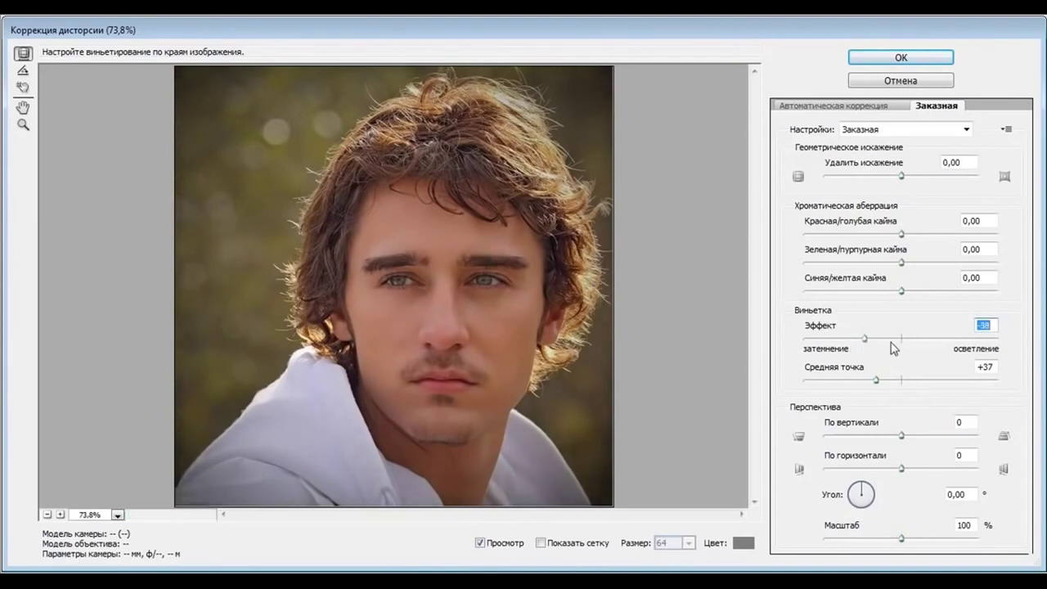
mouse_move(876, 381)
left_mouse_down()
mouse_move(856, 381)
mouse_move(890, 381)
mouse_move(832, 381)
mouse_move(877, 382)
left_mouse_up()
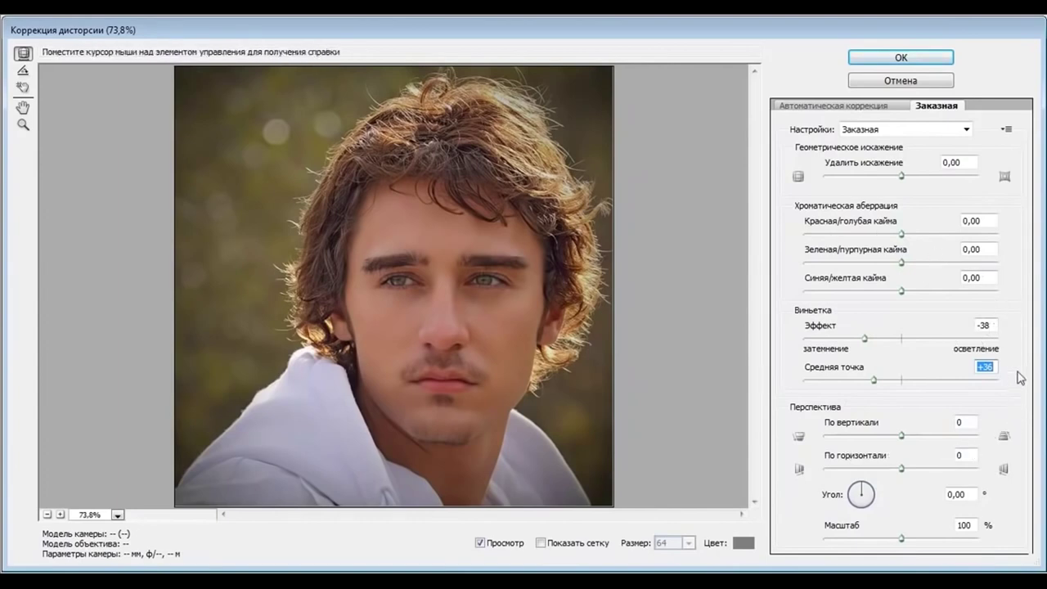
left_click(923, 58)
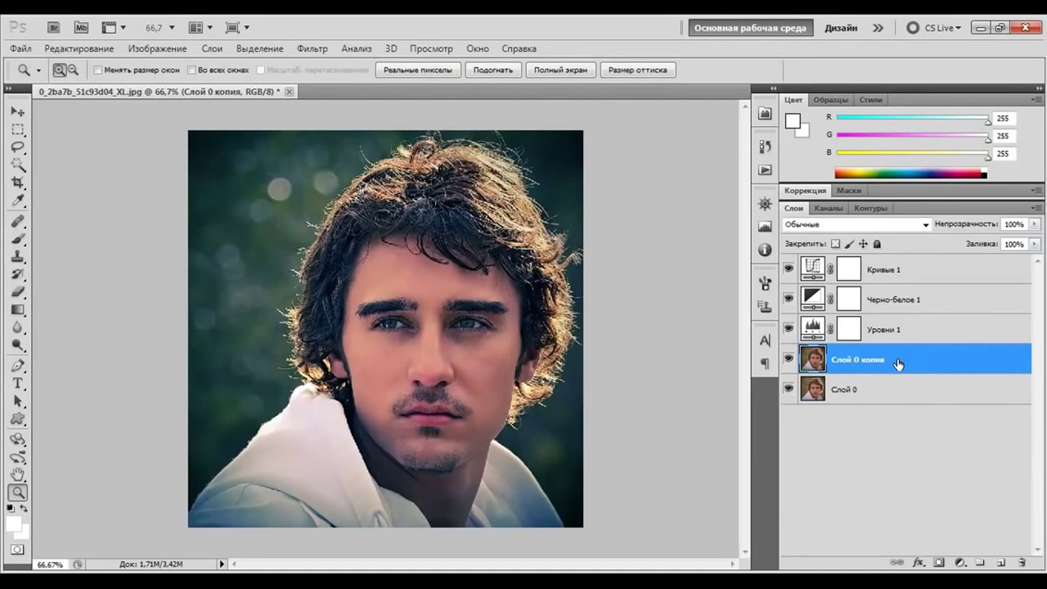
Group Слой 0 копия and the three adjustment layers into Группа 1, toggling its visibility to compare
left_click(905, 277, "shift")
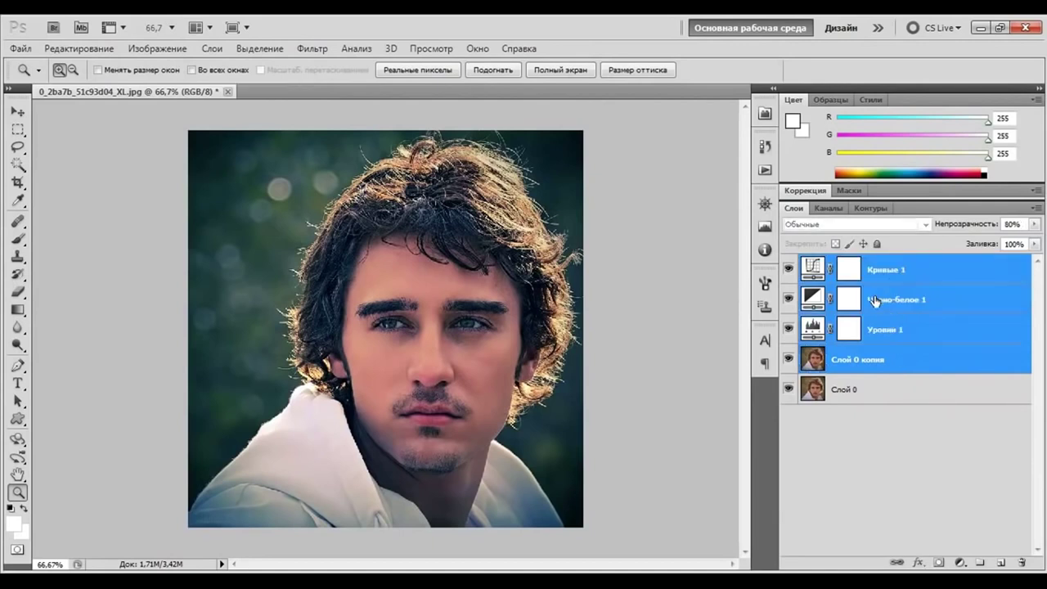
key("ctrl+g")
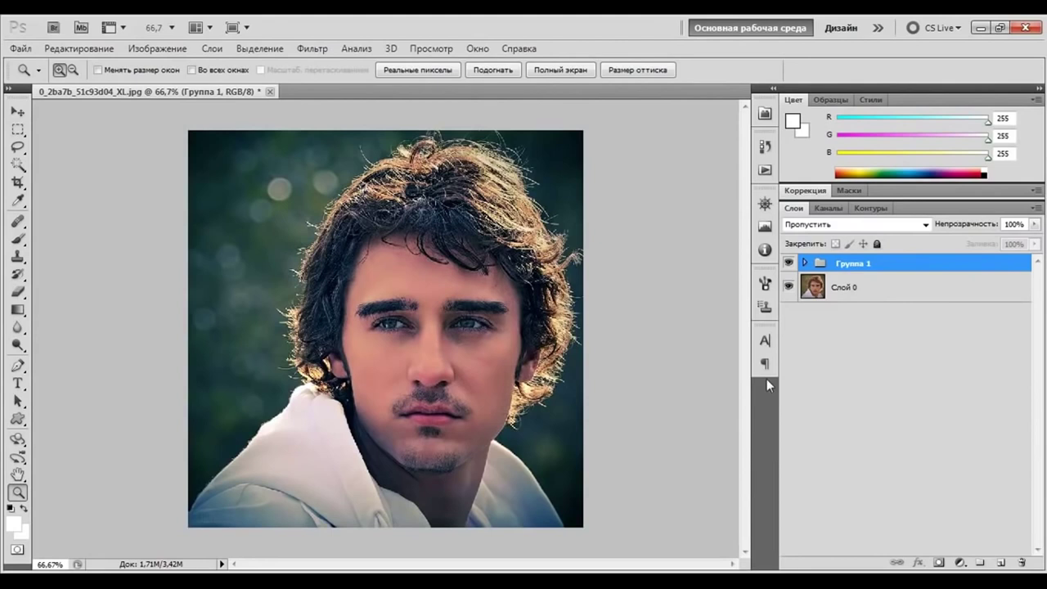
left_click(789, 263)
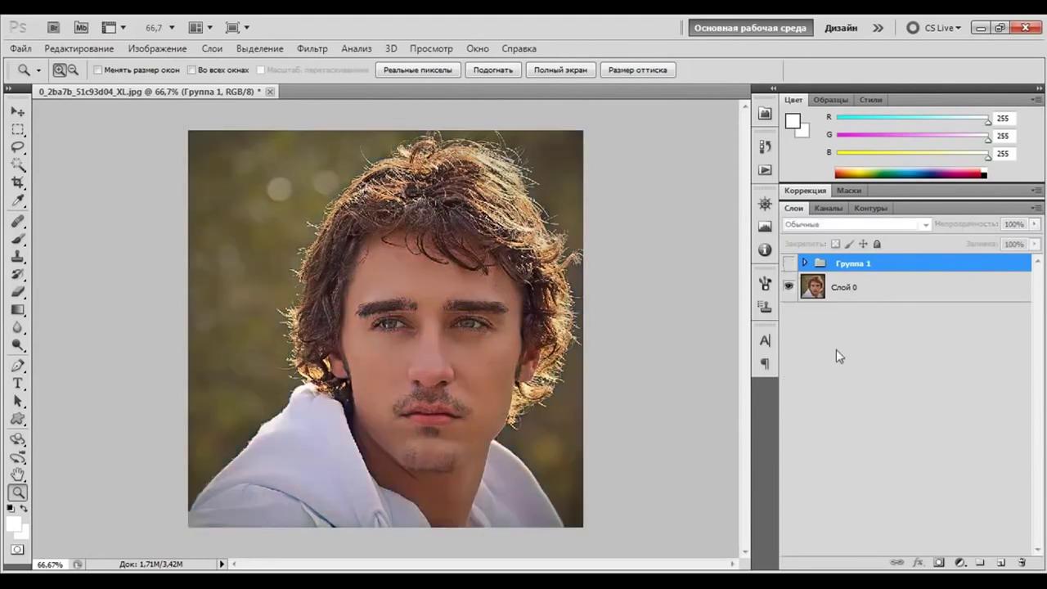
left_click(788, 263)
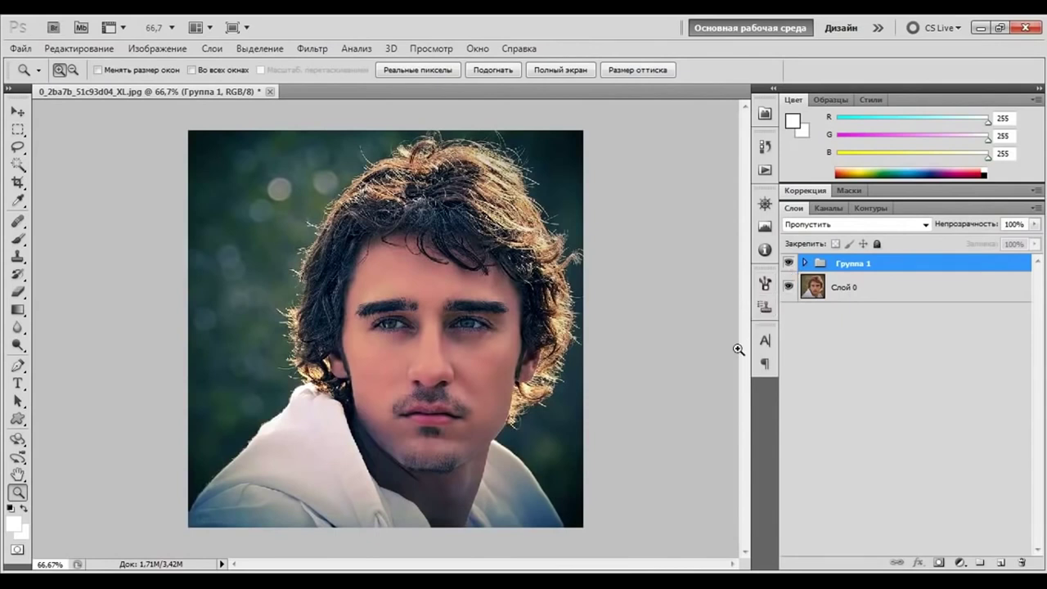